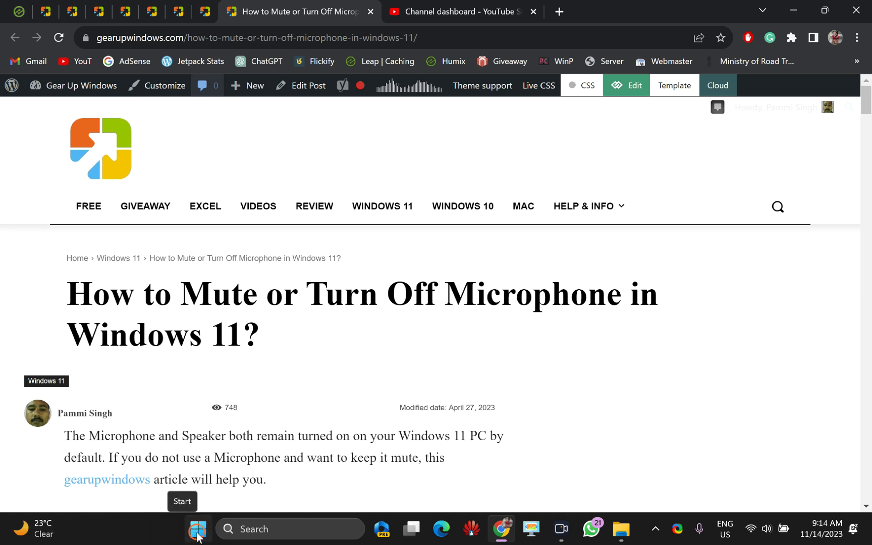
Launch Device Manager from the Start quick menu and select Microphone Array under Audio inputs and outputs.
{"action": "right_click", "coordinate": [200, 535]}
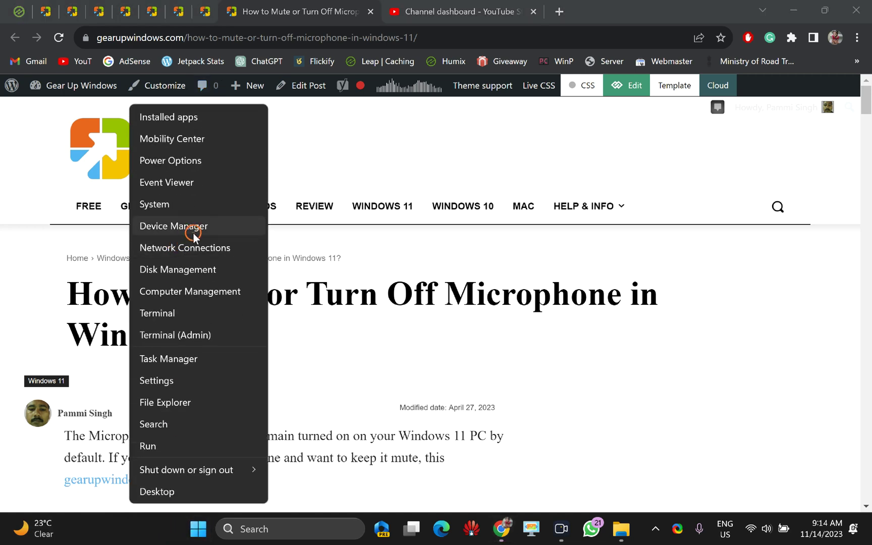
{"action": "left_click", "coordinate": [213, 230]}
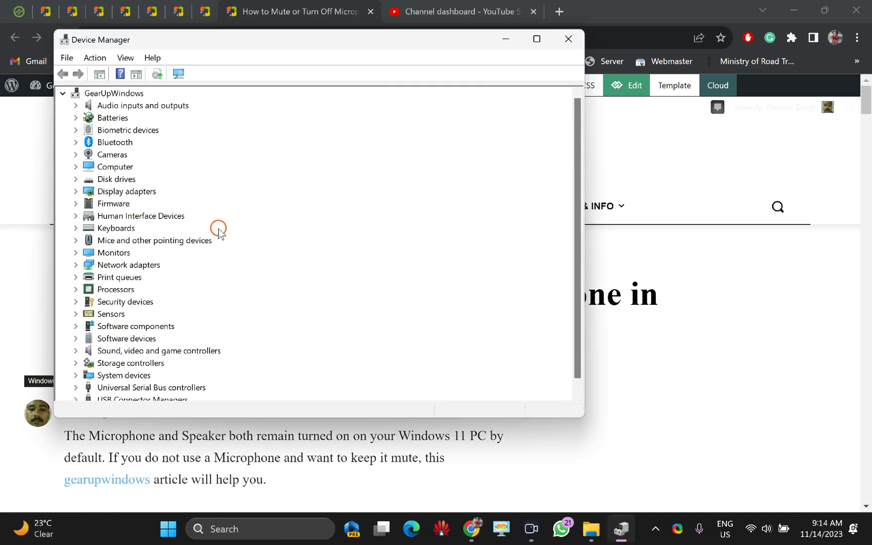
{"action": "left_click", "coordinate": [108, 107]}
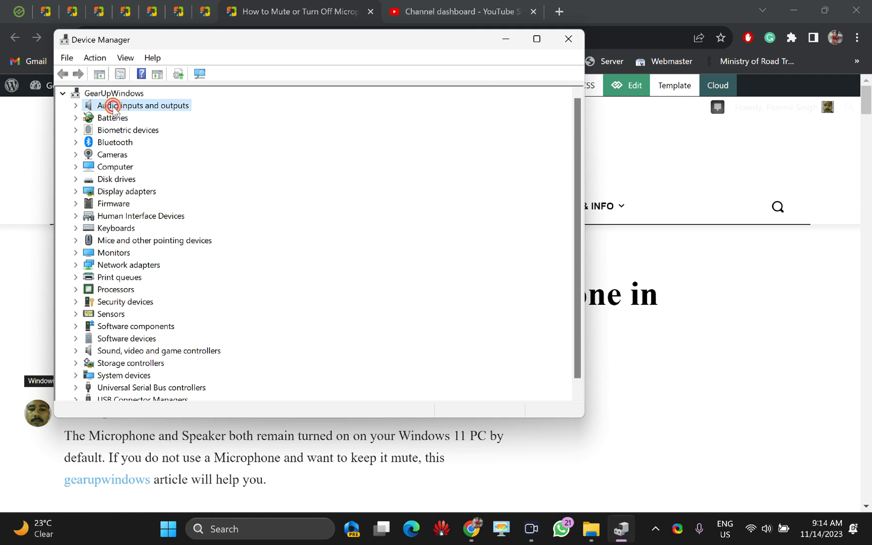
{"action": "left_click", "coordinate": [76, 105]}
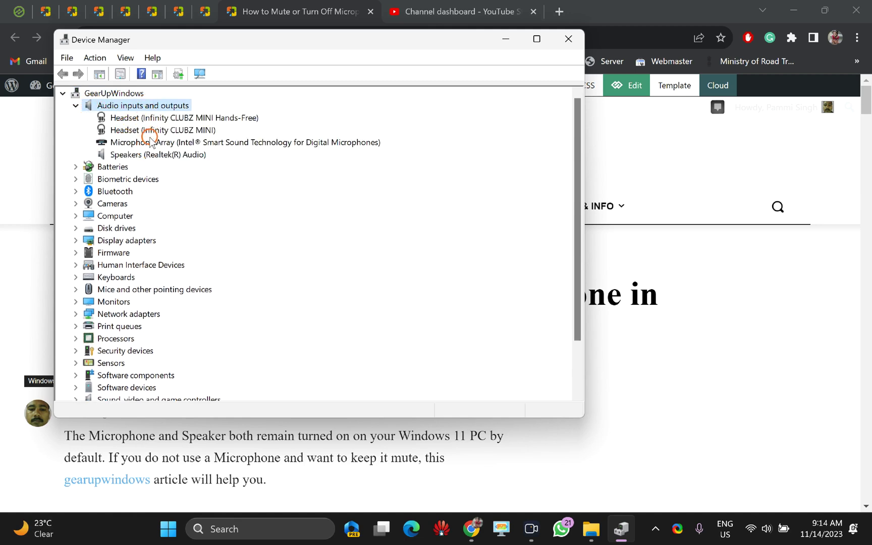
{"action": "left_click", "coordinate": [154, 142]}
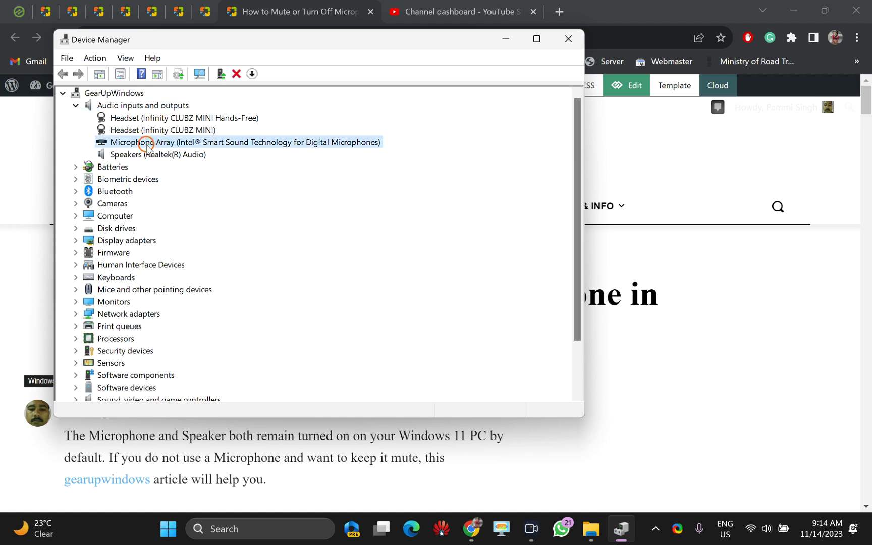
Disable the Microphone Array device and confirm with Yes.
{"action": "right_click", "coordinate": [186, 147]}
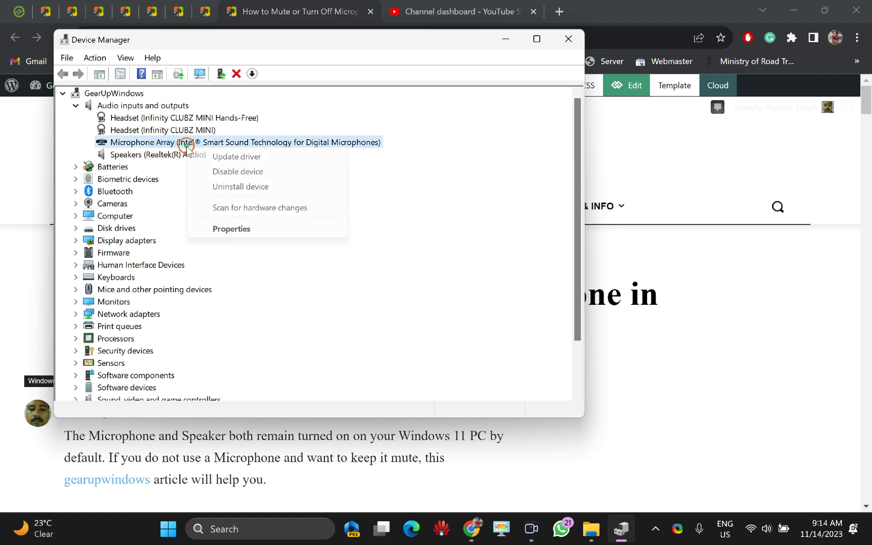
{"action": "left_click", "coordinate": [269, 176]}
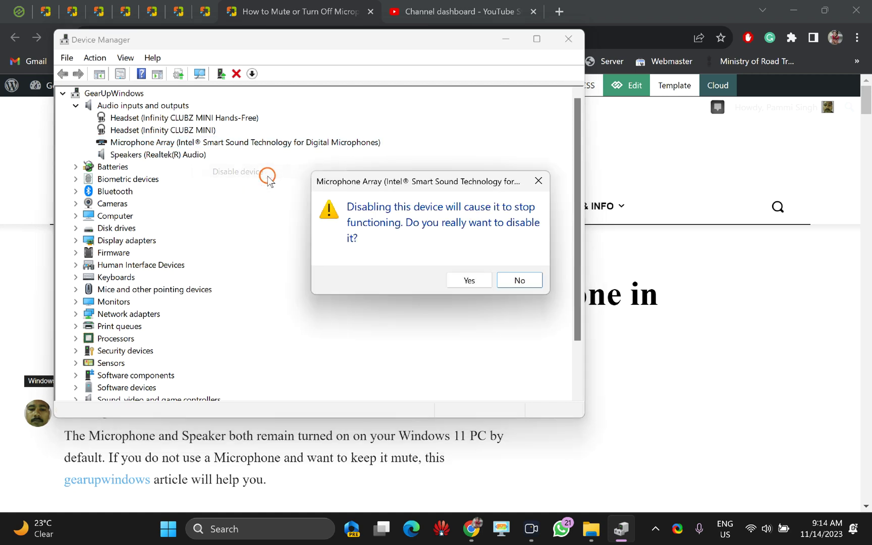
{"action": "left_click", "coordinate": [467, 283]}
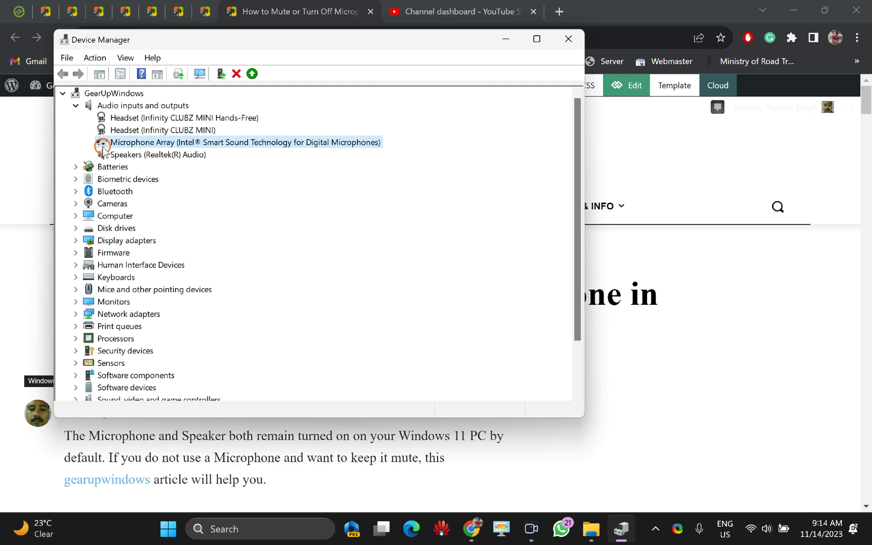
Enable the Microphone Array device again and close Device Manager.
{"action": "right_click", "coordinate": [232, 147]}
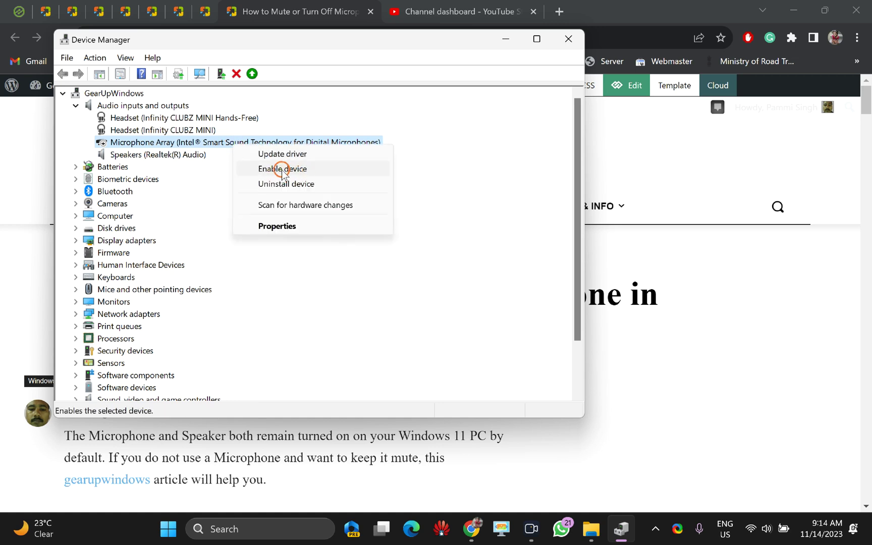
{"action": "left_click", "coordinate": [303, 171]}
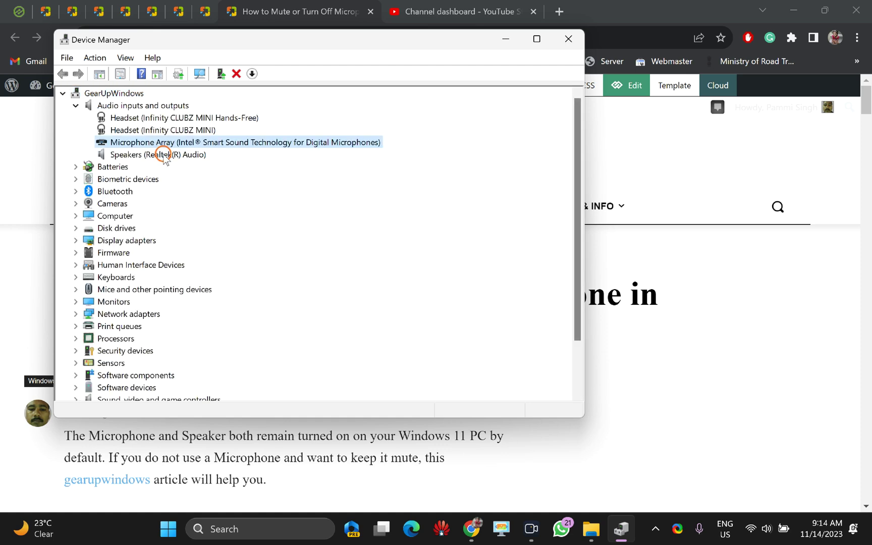
{"action": "left_click", "coordinate": [562, 38]}
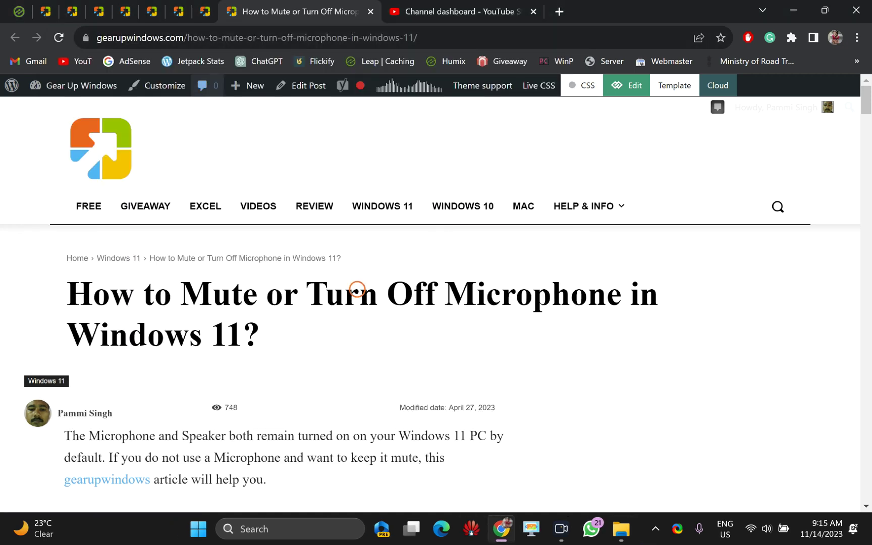
Go to System > Sound in Windows Settings via Win+I.
{"action": "key", "text": "super+i"}
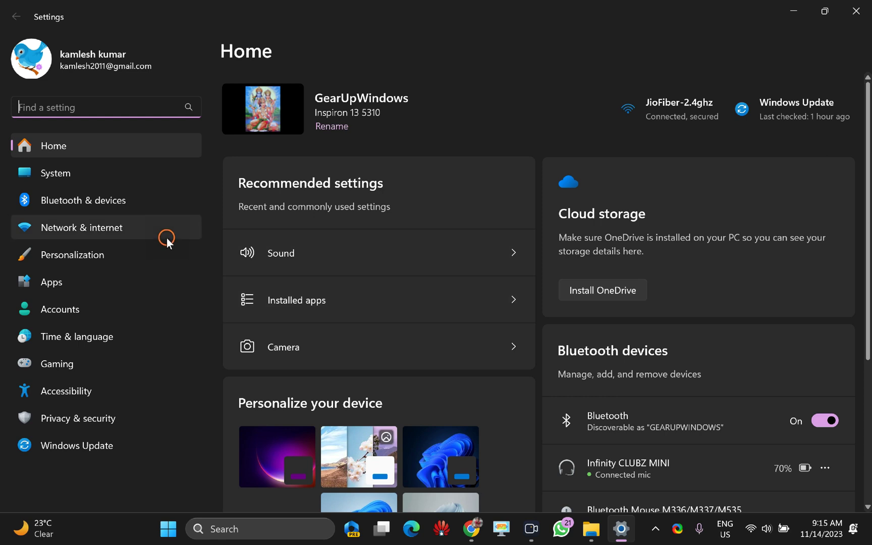
{"action": "left_click", "coordinate": [72, 179]}
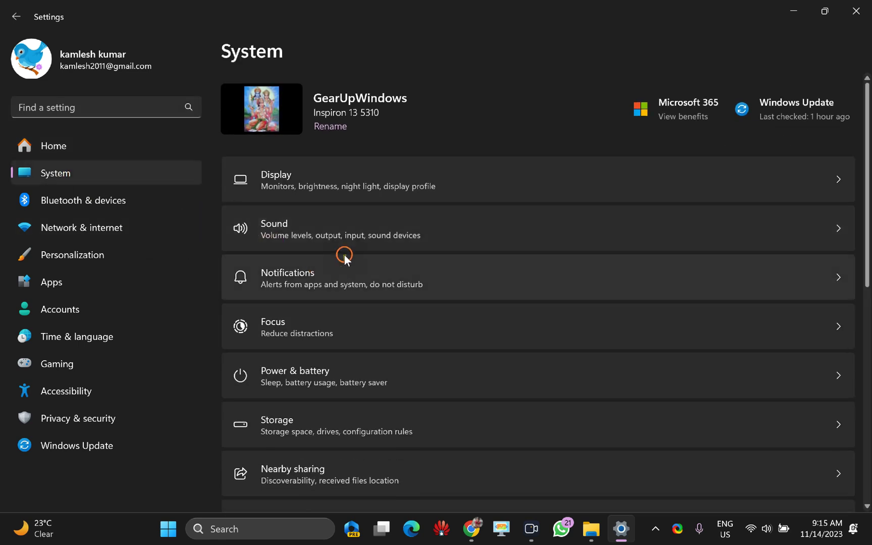
{"action": "left_click", "coordinate": [296, 230]}
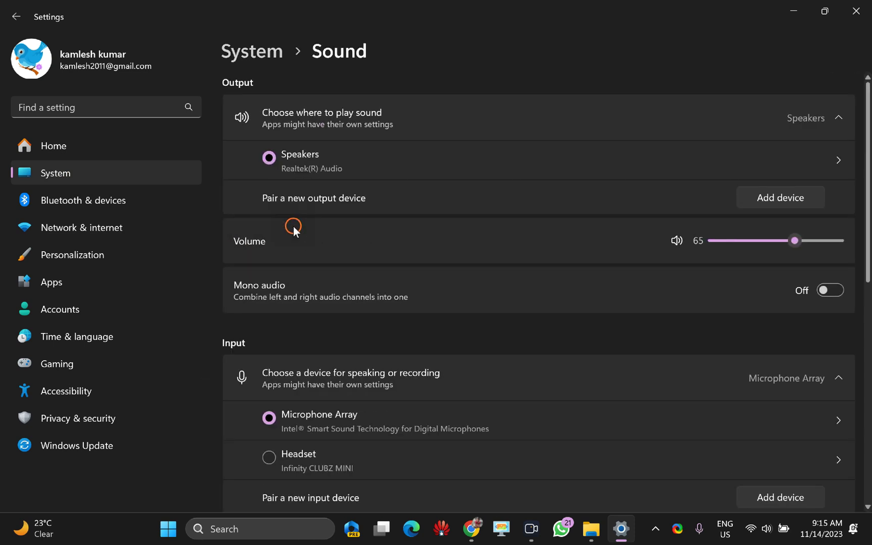
{"action": "scroll", "coordinate": [249, 342], "scroll_direction": "down", "scroll_amount": 2}
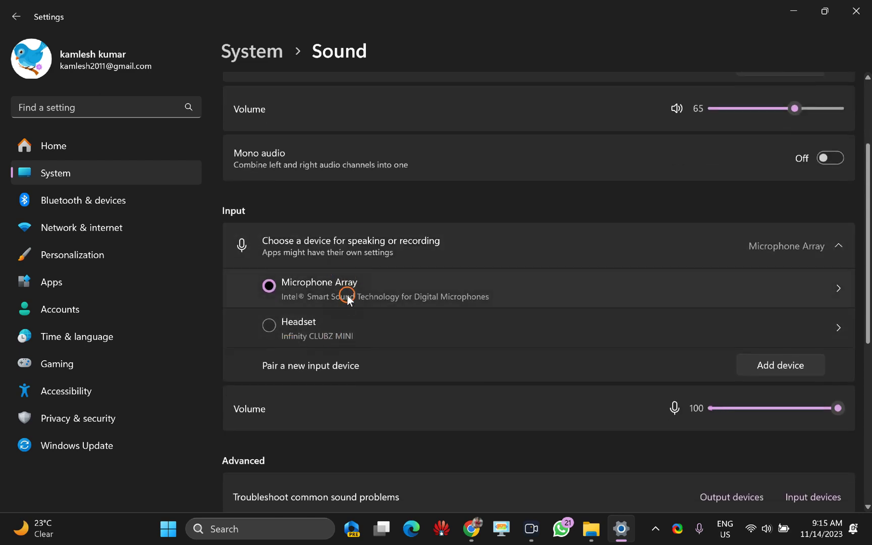
Select Microphone Array under Input to show its Properties page.
{"action": "left_click", "coordinate": [584, 290]}
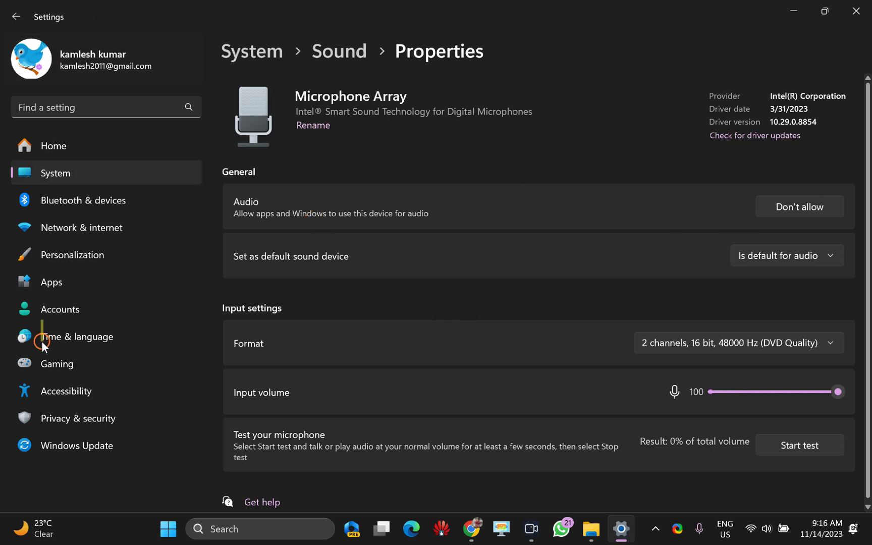
Switch to the Privacy & security settings in the sidebar.
{"action": "left_click", "coordinate": [91, 421]}
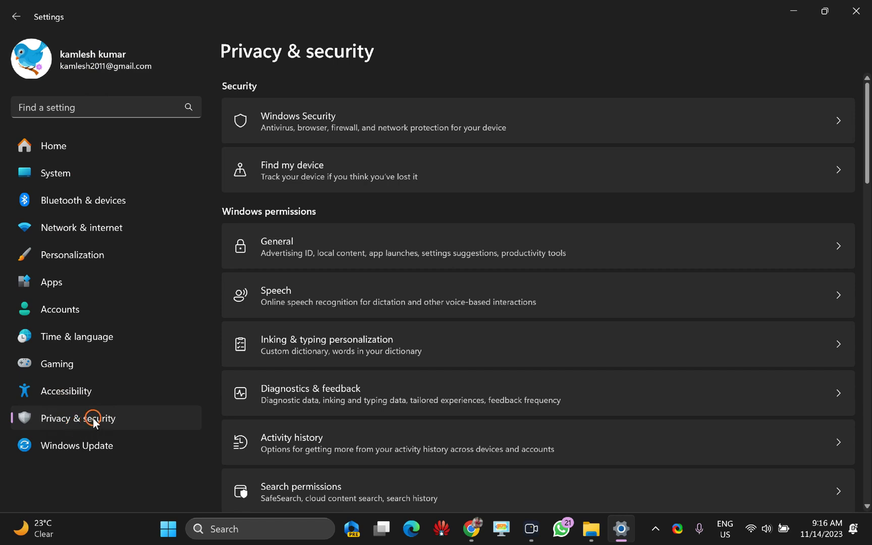
{"action": "scroll", "coordinate": [600, 315], "scroll_direction": "down", "scroll_amount": 10}
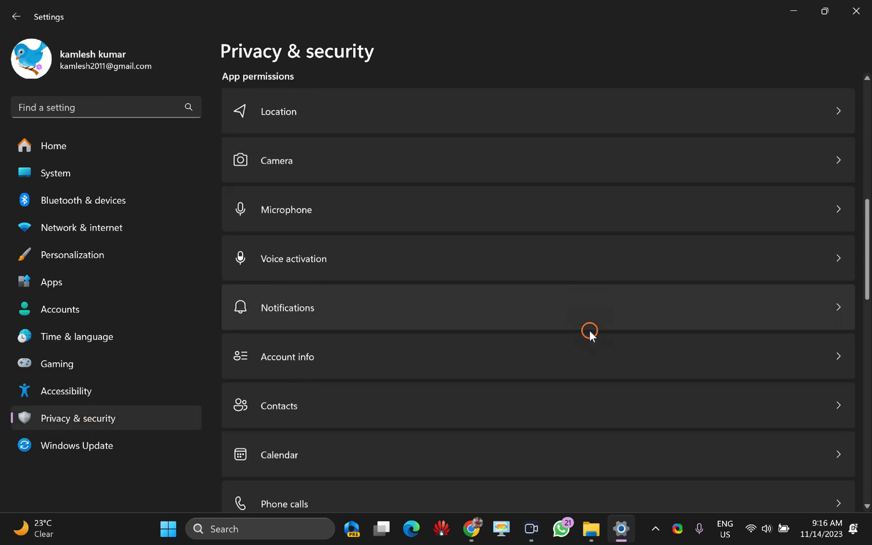
{"action": "scroll", "coordinate": [590, 331], "scroll_direction": "down", "scroll_amount": 3}
{"action": "scroll", "coordinate": [589, 328], "scroll_direction": "down", "scroll_amount": 3}
{"action": "scroll", "coordinate": [590, 323], "scroll_direction": "up", "scroll_amount": 5}
{"action": "scroll", "coordinate": [590, 324], "scroll_direction": "up", "scroll_amount": 2}
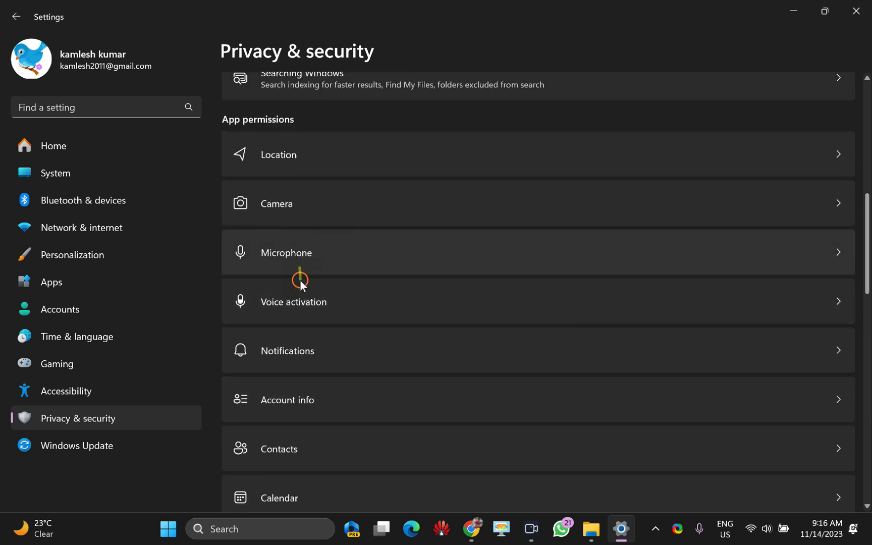
{"action": "left_click", "coordinate": [333, 263]}
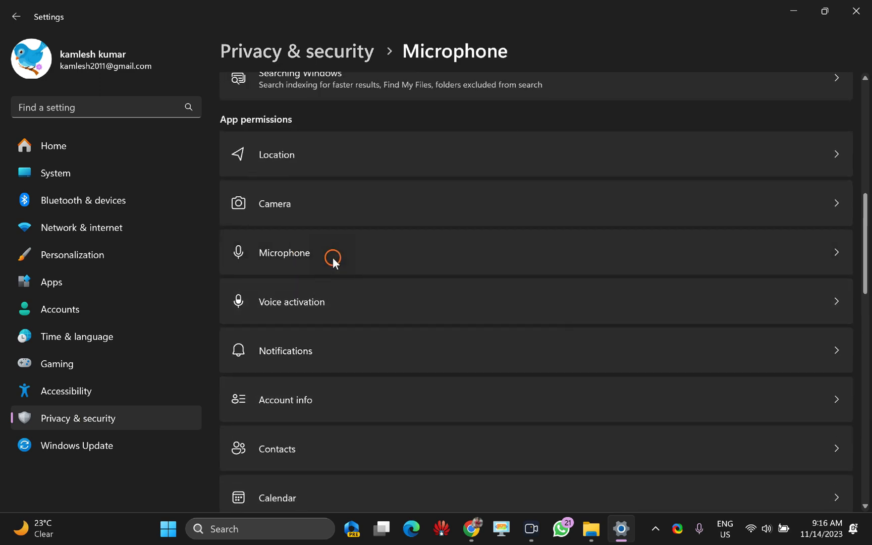